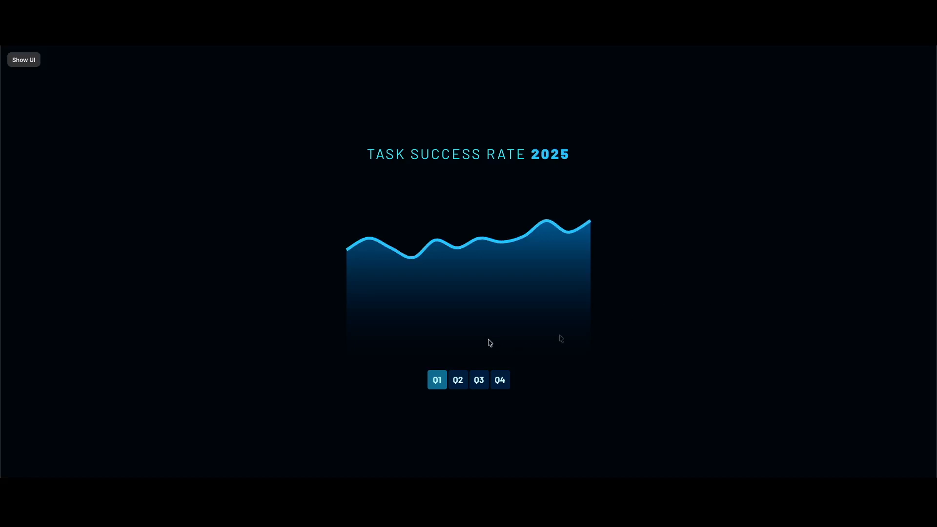
# - Test the chart's quarter tabs in the preview by switching through Q2, Q3, Q4 and back to Q3, and exit the preview
pyautogui.click(457, 386)
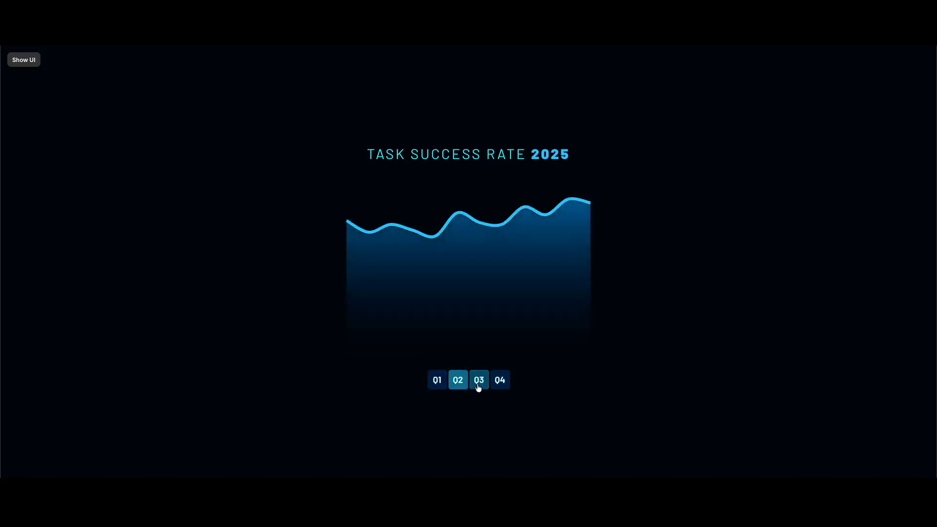
pyautogui.click(478, 388)
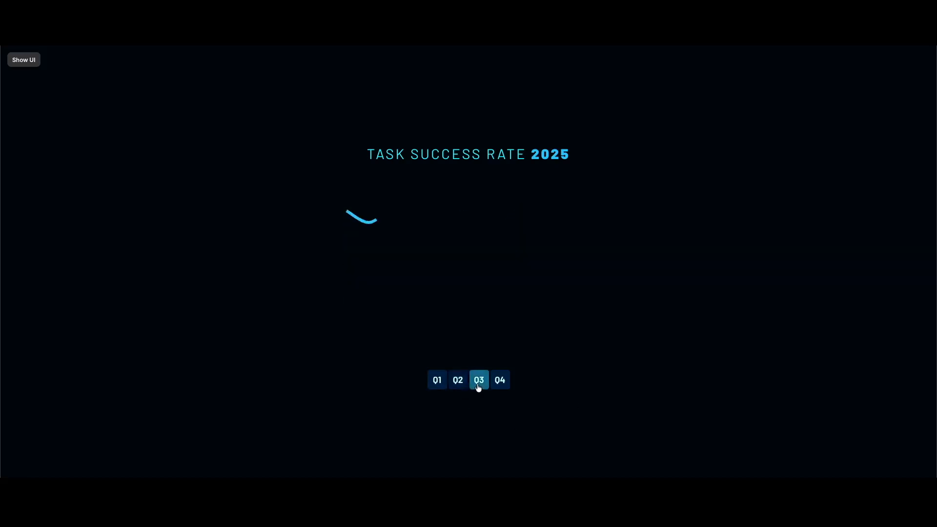
pyautogui.click(504, 387)
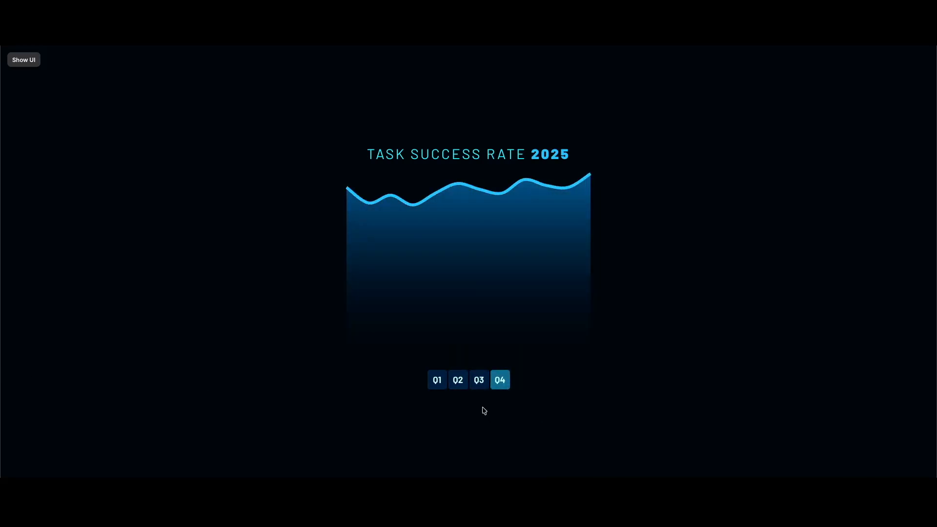
pyautogui.click(480, 388)
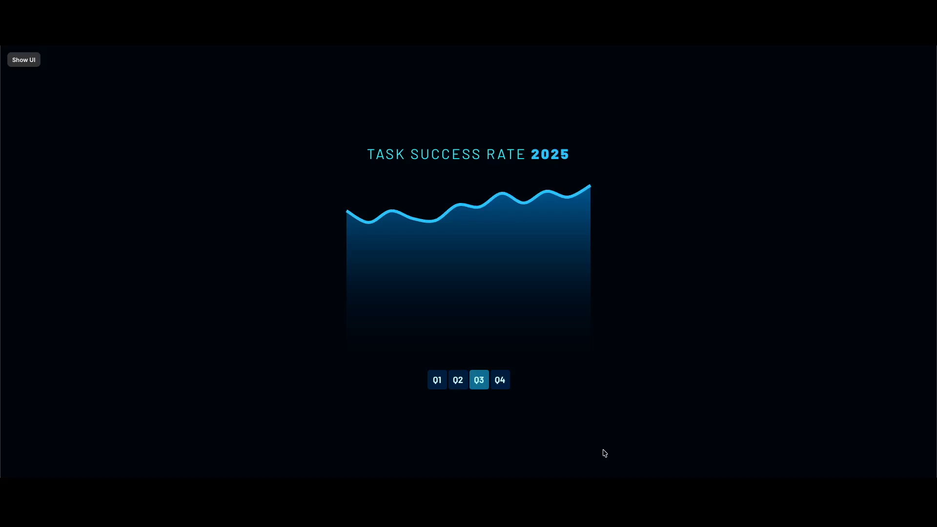
pyautogui.press('Escape')
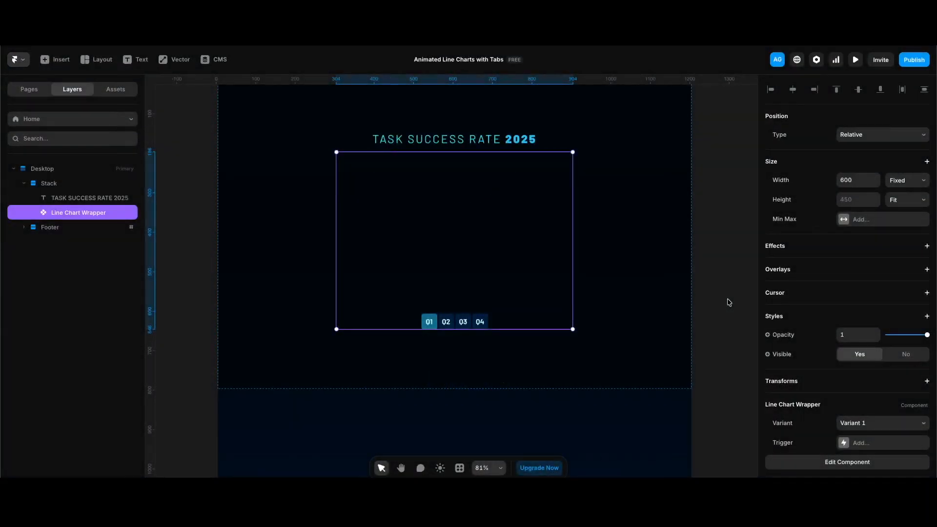
# - Open the Line Chart Wrapper component and inspect Variant 1's line chart layer and its Appear interaction
pyautogui.doubleClick(436, 263)
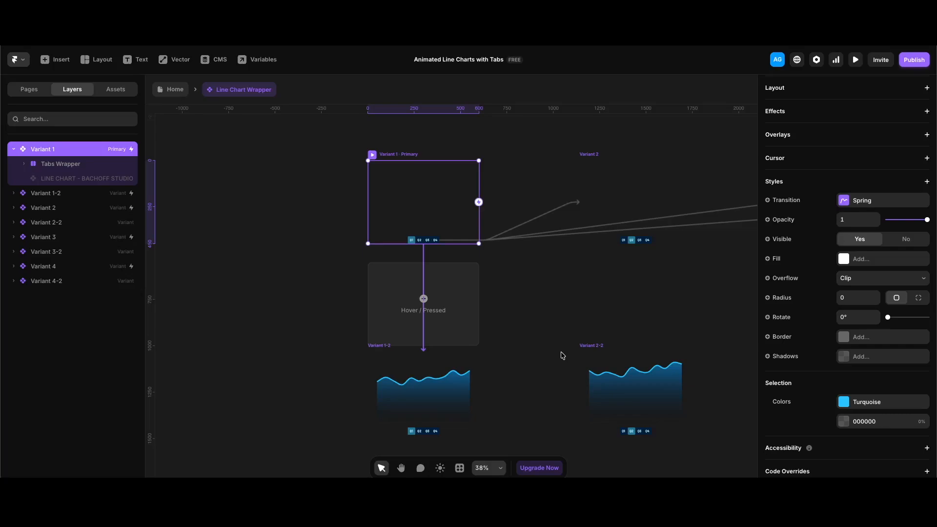
pyautogui.click(126, 178)
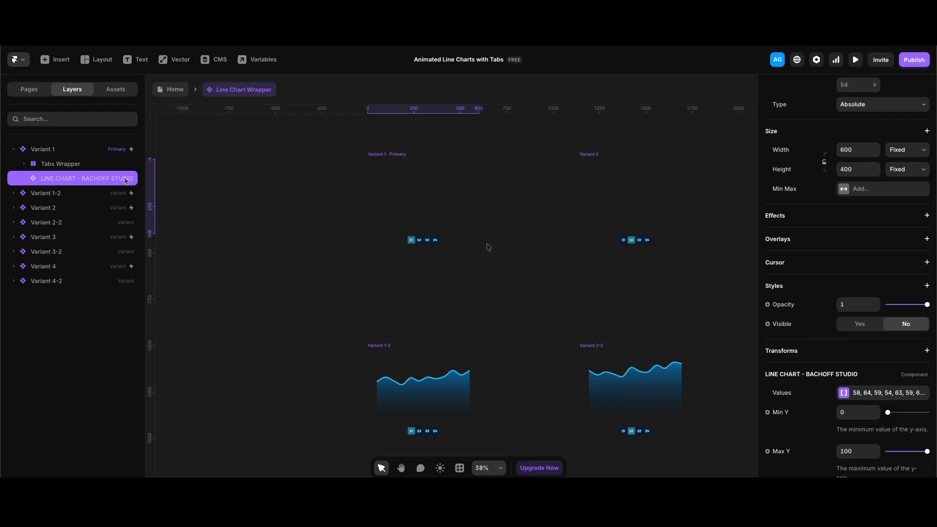
pyautogui.scroll(2, 488, 247)
pyautogui.click(395, 201)
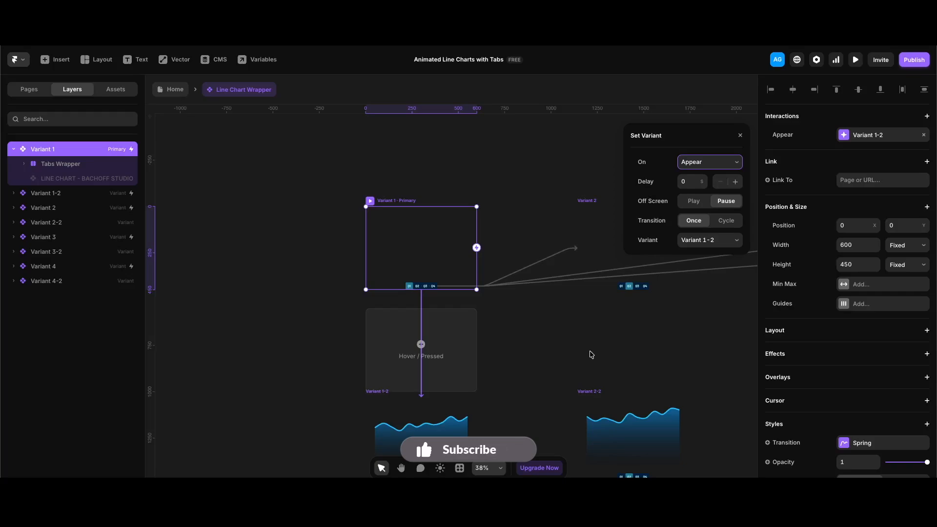
pyautogui.click(430, 304)
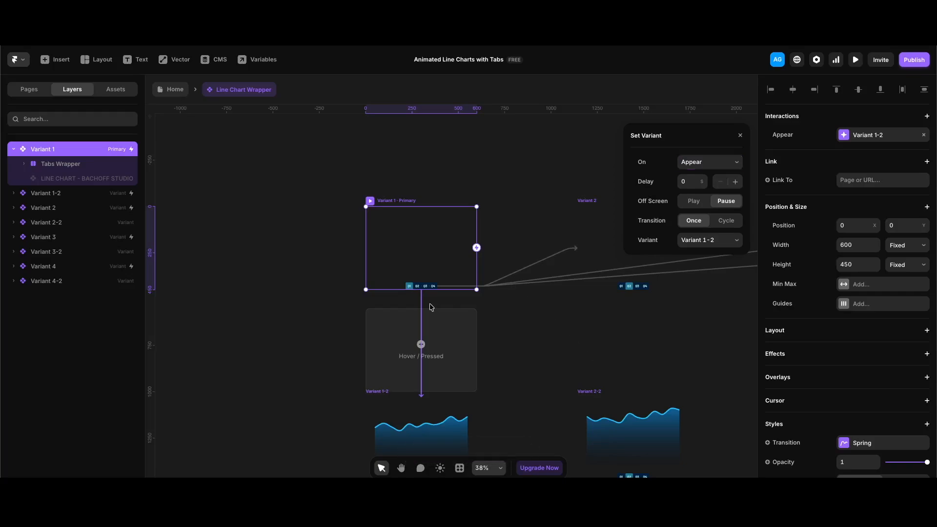
# - Inspect the click interaction of Variant 1's Q2 tab and the Appear interaction and chart layer of Variant 2
pyautogui.click(417, 287)
pyautogui.scroll(5, 416, 288)
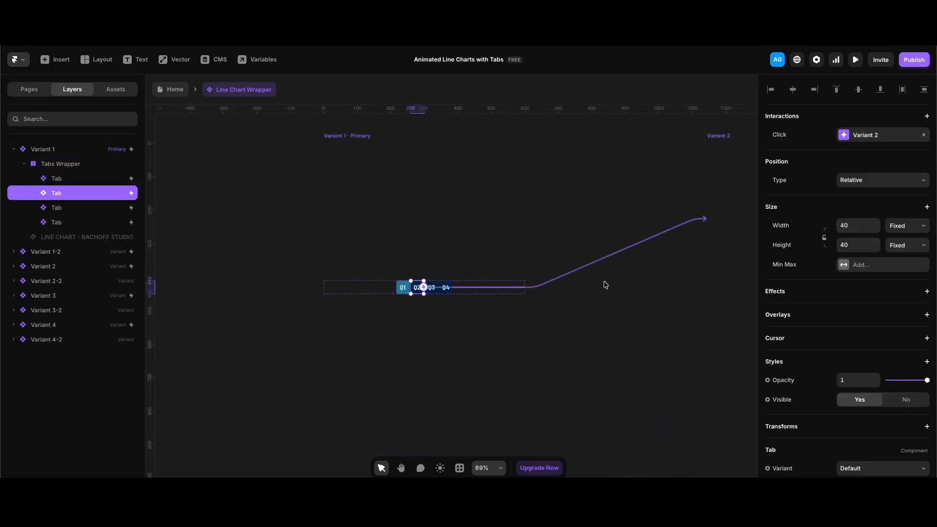
pyautogui.click(730, 164)
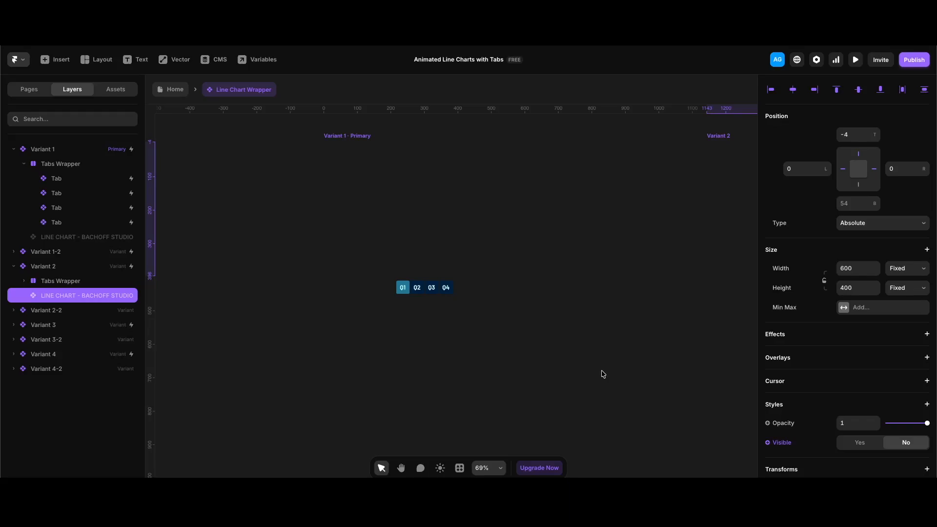
pyautogui.click(571, 264)
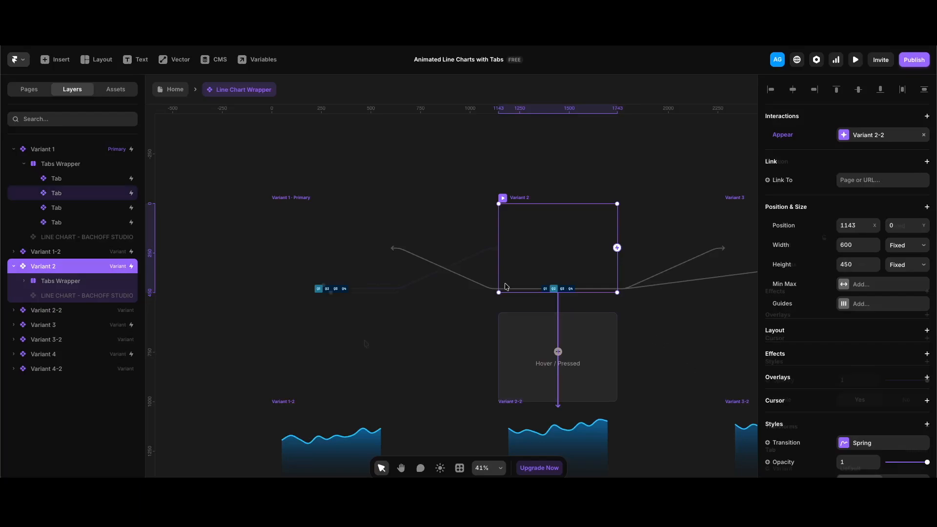
pyautogui.click(327, 288)
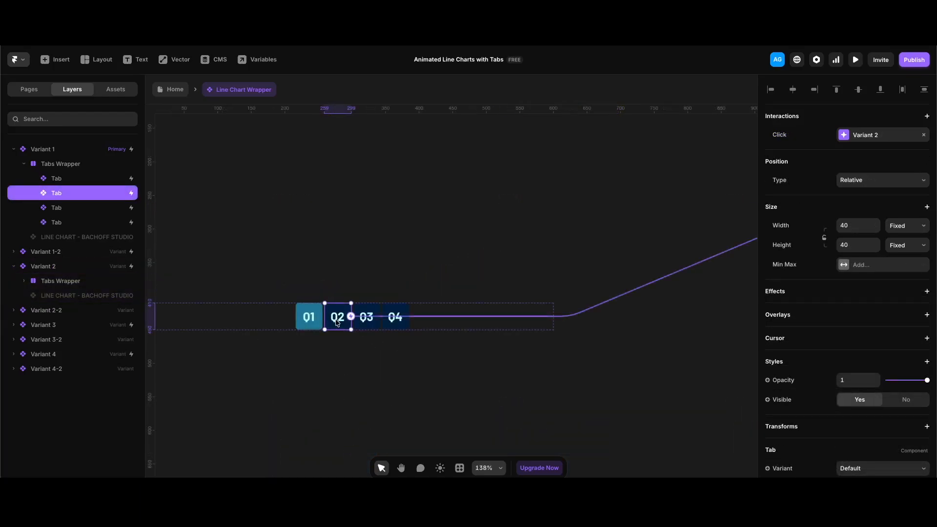
# - Open the Q2 tab's component and examine the text layer settings of its Default variant
pyautogui.doubleClick(337, 320)
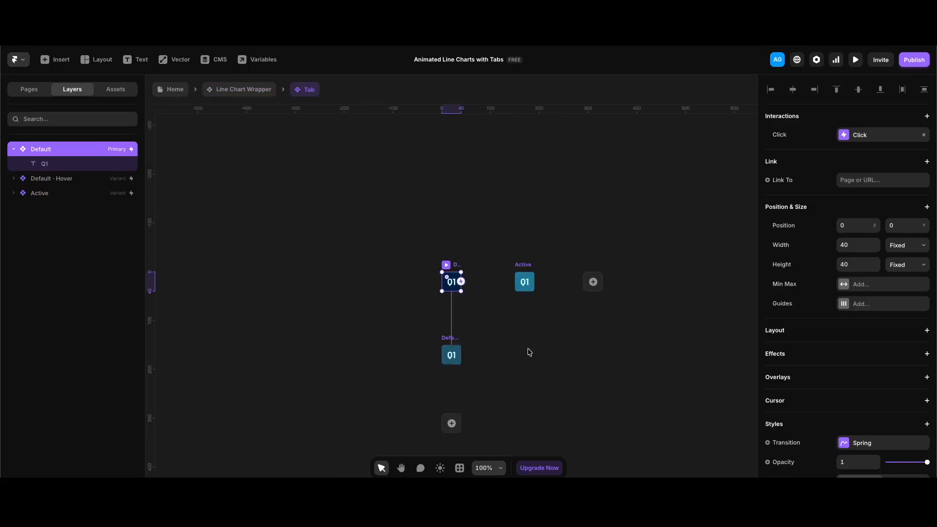
pyautogui.click(450, 281)
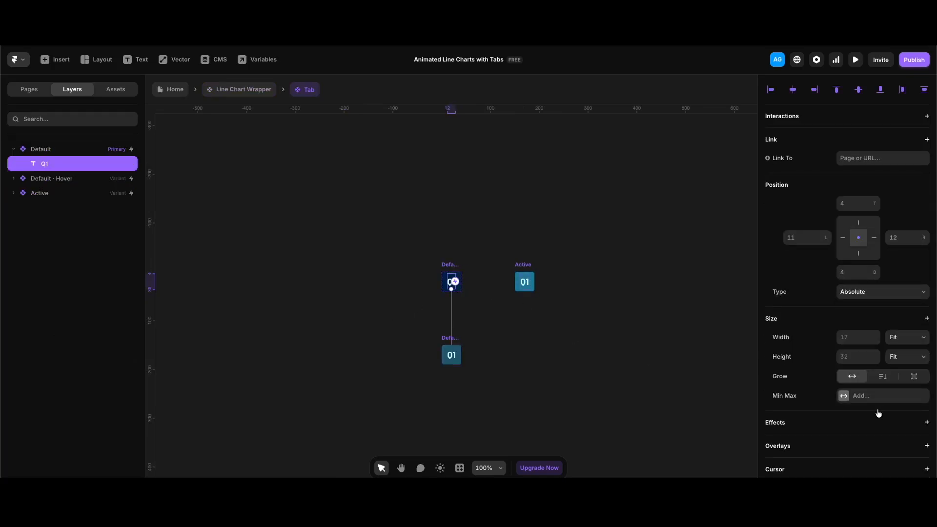
pyautogui.scroll(-6, 878, 413)
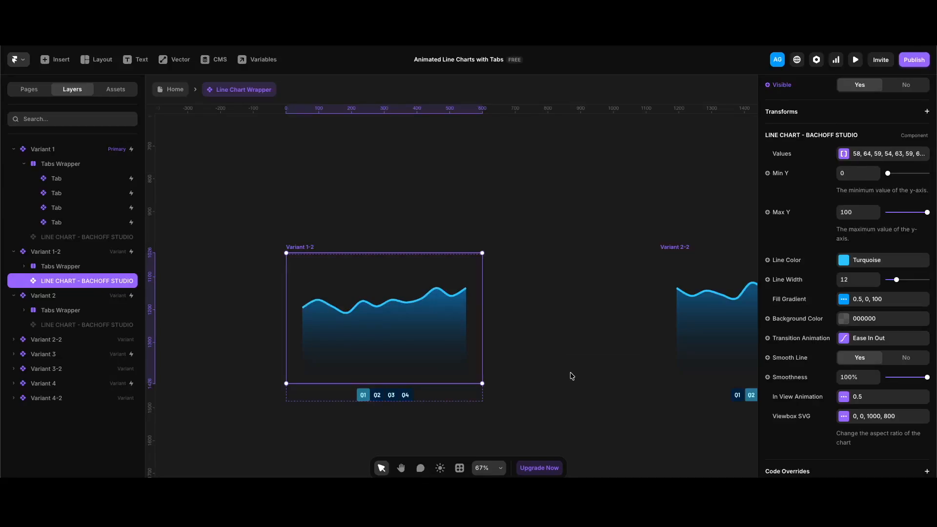
# - Add a data point of 39 at the end of the values of Variant 1-2's line chart
pyautogui.click(877, 154)
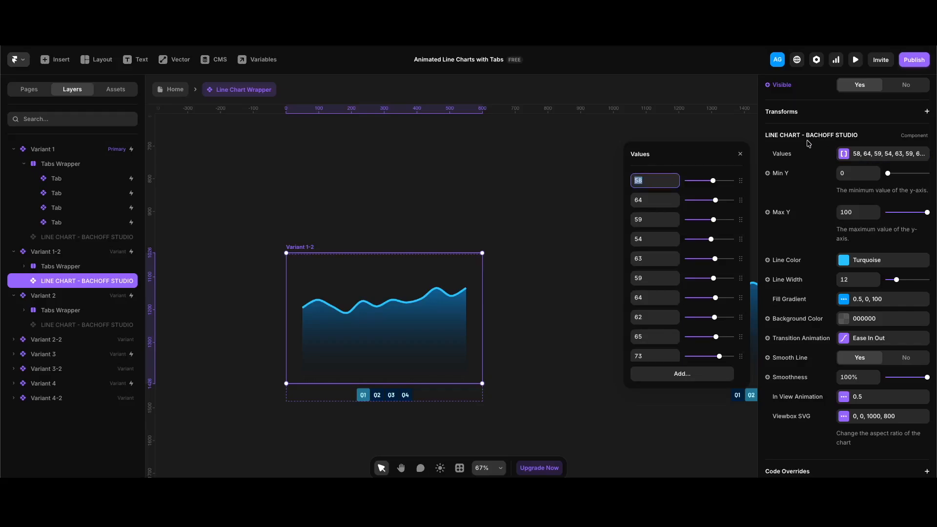
pyautogui.click(681, 374)
pyautogui.scroll(-2, 697, 313)
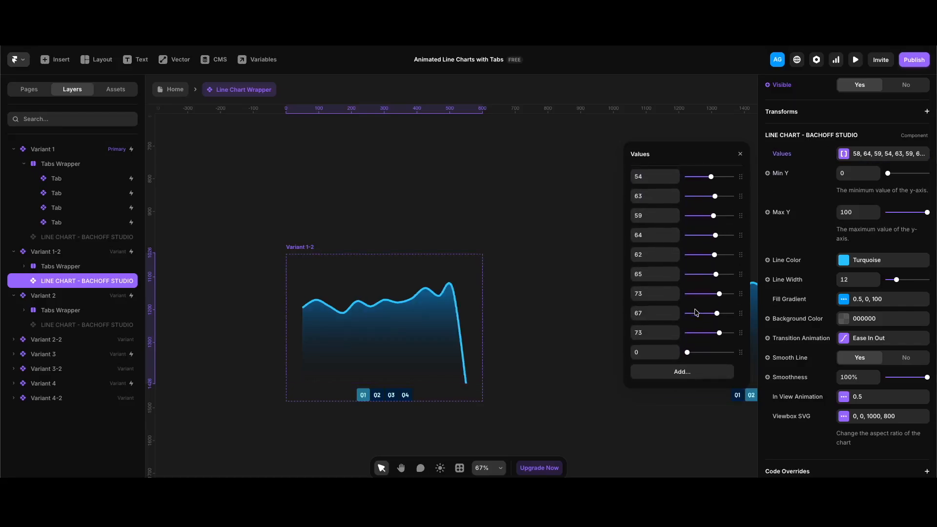
pyautogui.moveTo(686, 355); pyautogui.dragTo(706, 358)
pyautogui.click(662, 355)
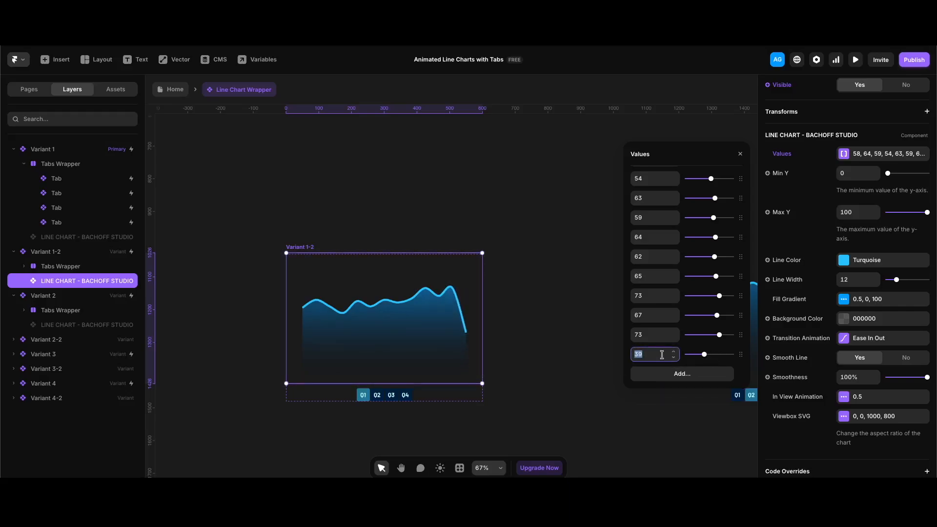
# - Remove the last data point, 39, from the chart's values and close the value list
pyautogui.rightClick(662, 354)
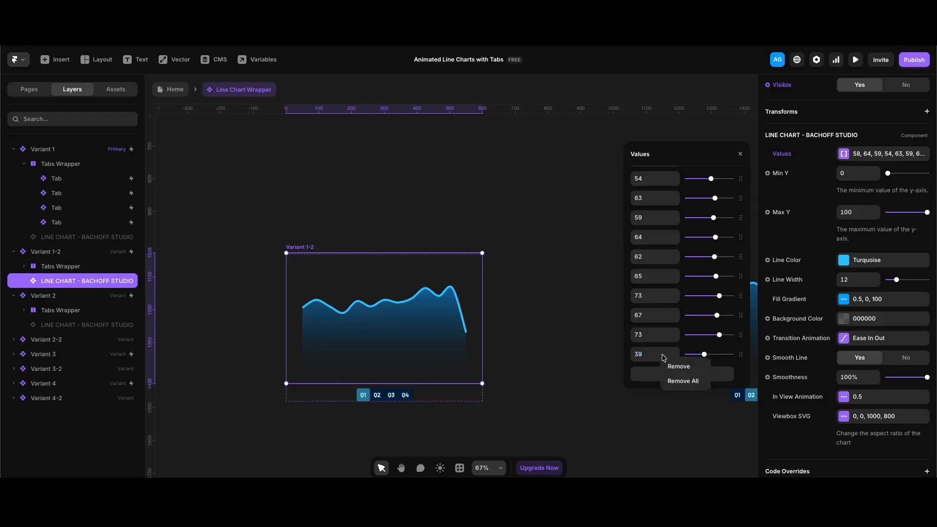
pyautogui.click(683, 368)
pyautogui.click(642, 228)
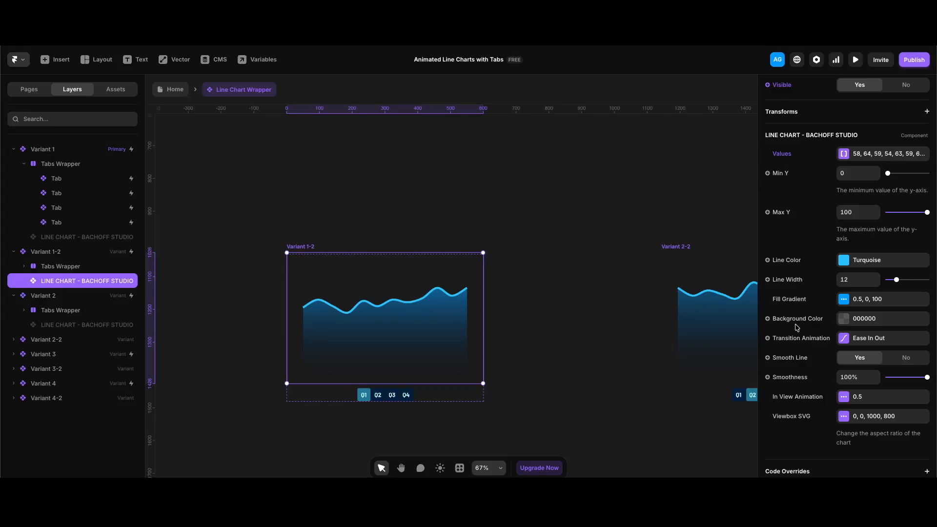
# - Review the Fill Gradient and Transition Animation settings of Variant 1-2's line chart
pyautogui.click(880, 300)
pyautogui.click(754, 303)
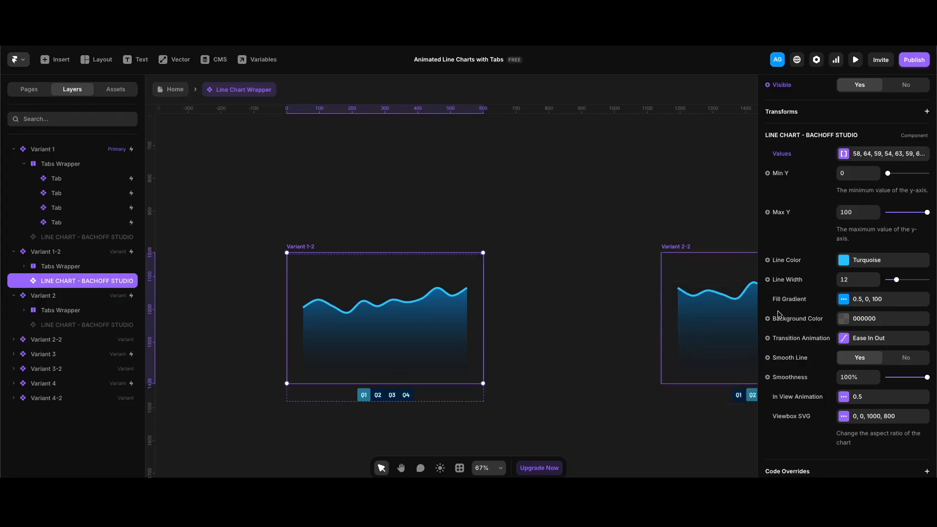
pyautogui.click(861, 338)
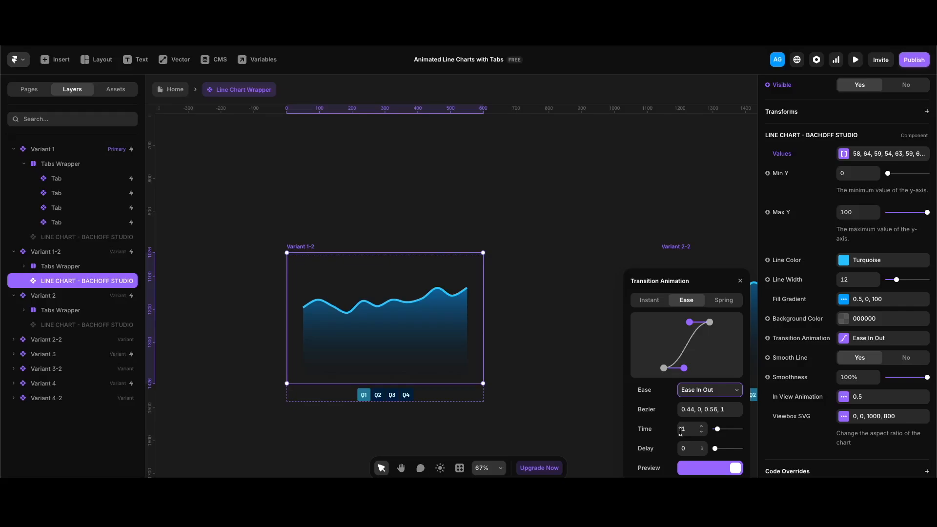
pyautogui.scroll(1, 754, 415)
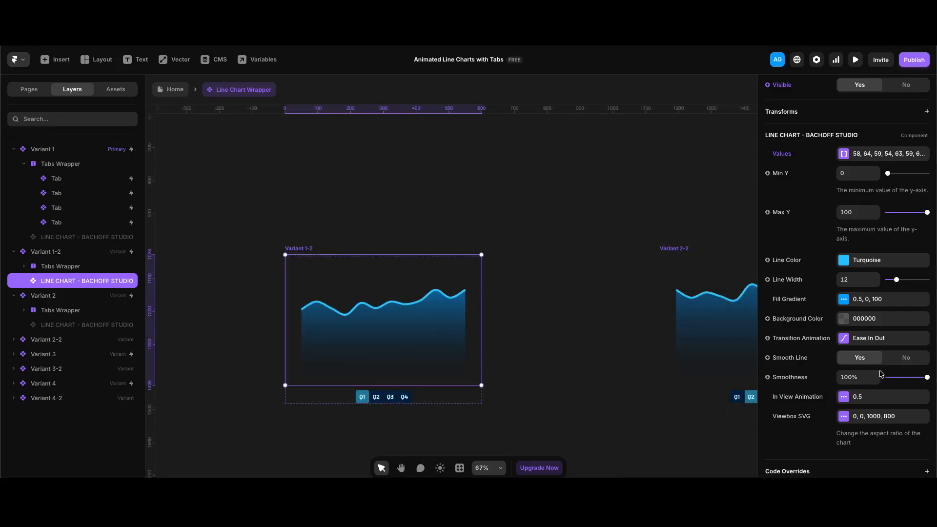
# - Try the chart with Smooth Line off, restore smoothing and keep Smoothness at 100%
pyautogui.click(903, 358)
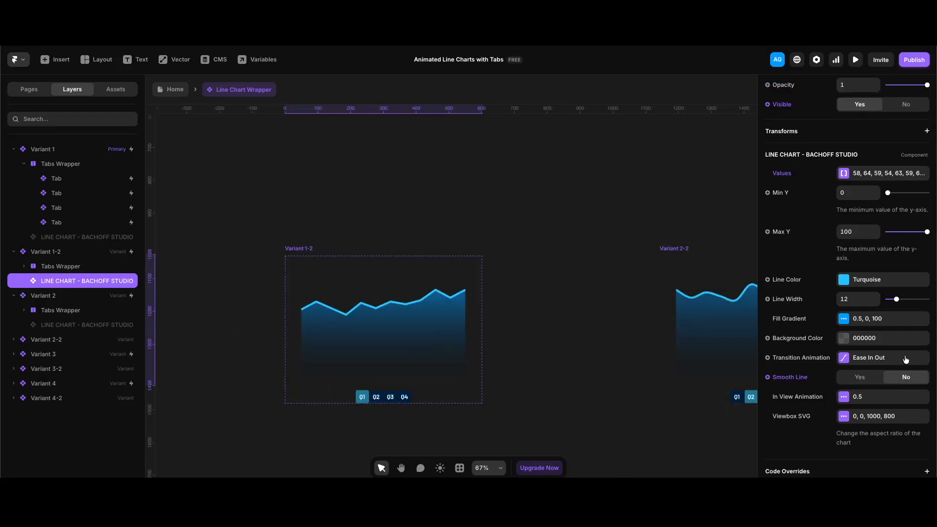
pyautogui.click(863, 380)
pyautogui.moveTo(927, 397)
pyautogui.mouseDown()
pyautogui.moveTo(890, 398)
pyautogui.moveTo(927, 396)
pyautogui.mouseUp()
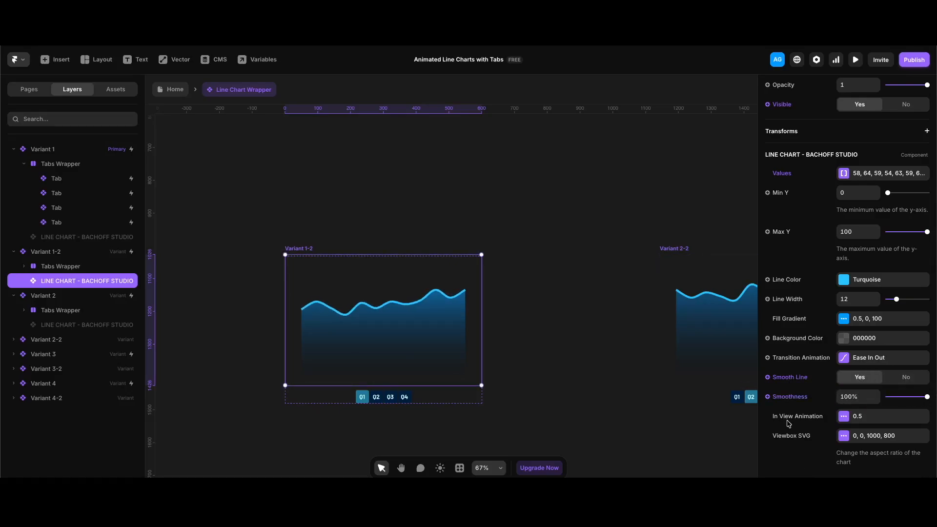
# - Review the chart's In View Animation and Viewbox SVG settings and return to the Home page
pyautogui.click(868, 420)
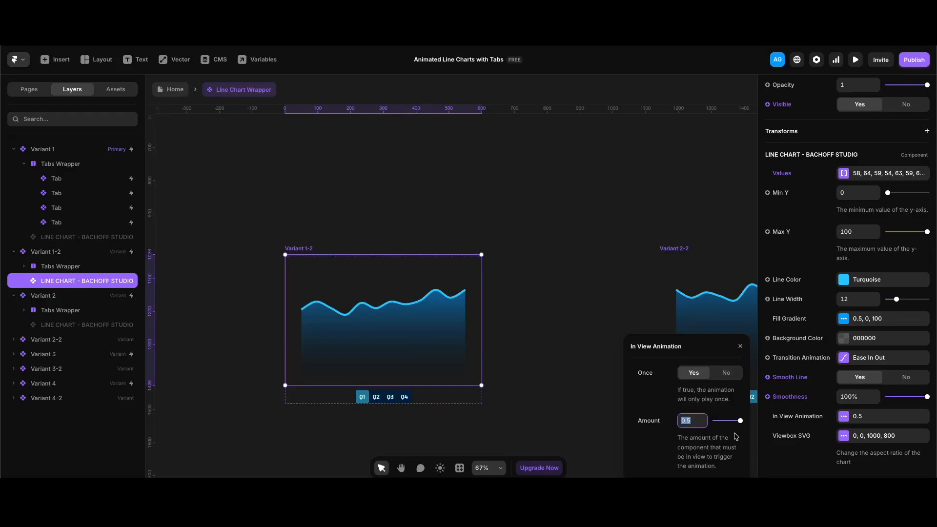
pyautogui.click(642, 391)
pyautogui.click(843, 435)
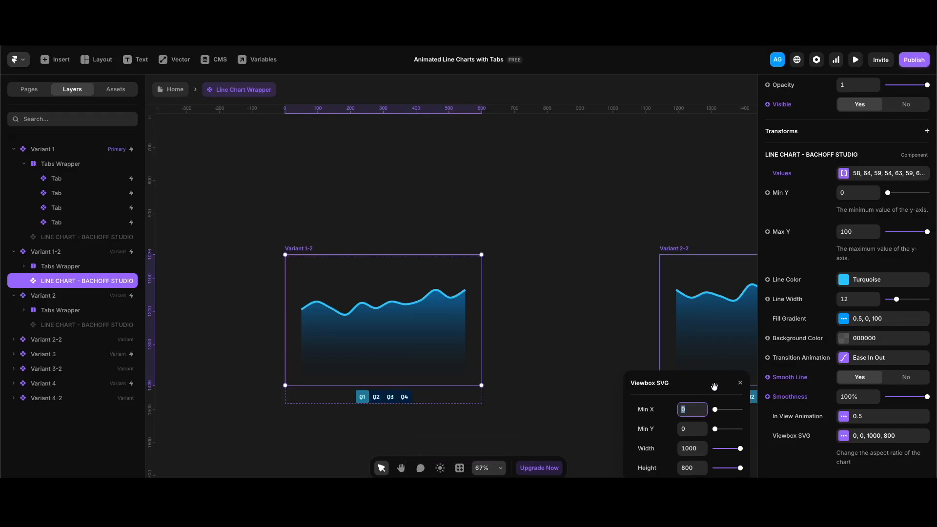
pyautogui.press('Escape')
pyautogui.press('Escape')
pyautogui.press('Escape')
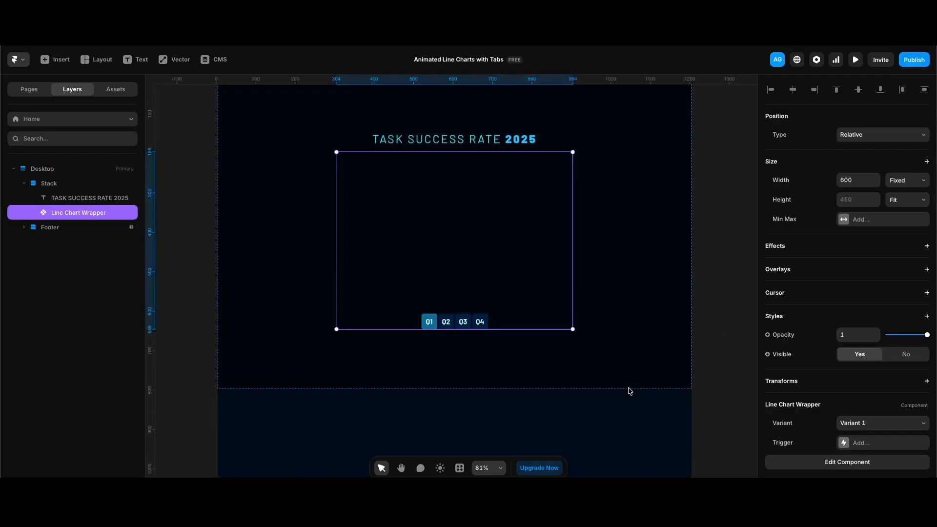
# - Preview the Home page and switch the chart through the Q2, Q3 and Q4 tabs
pyautogui.press('super+p')
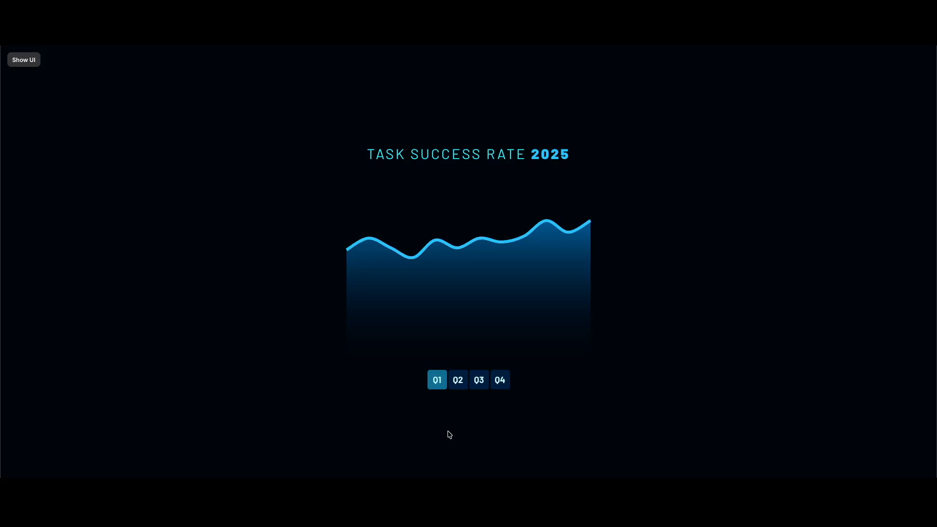
pyautogui.click(456, 387)
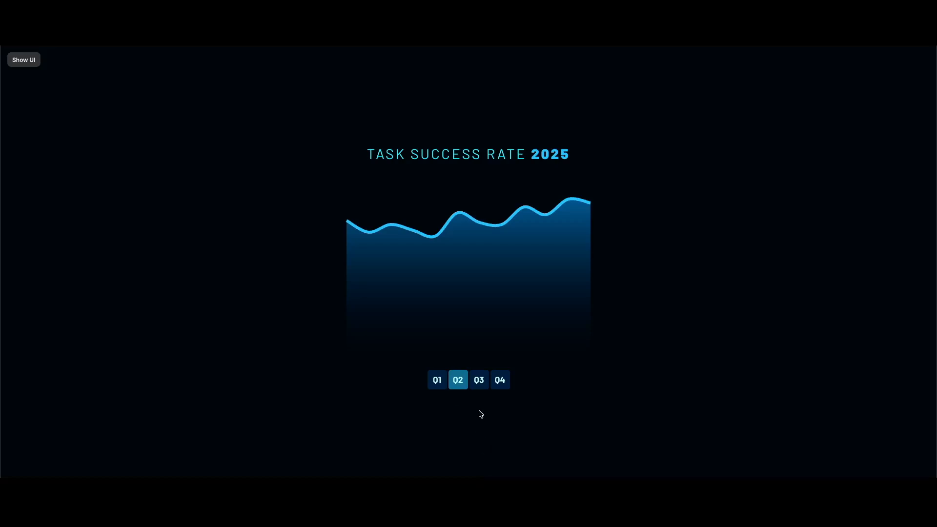
pyautogui.click(480, 387)
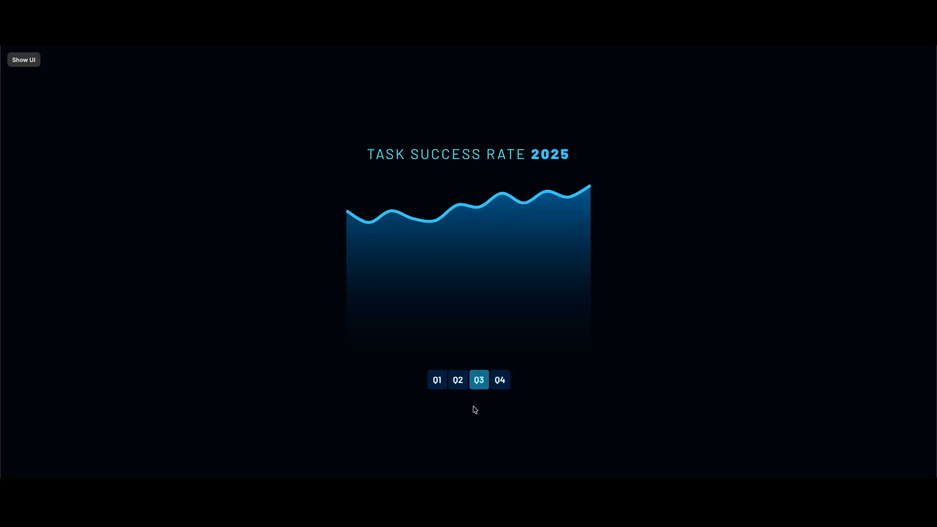
pyautogui.click(504, 386)
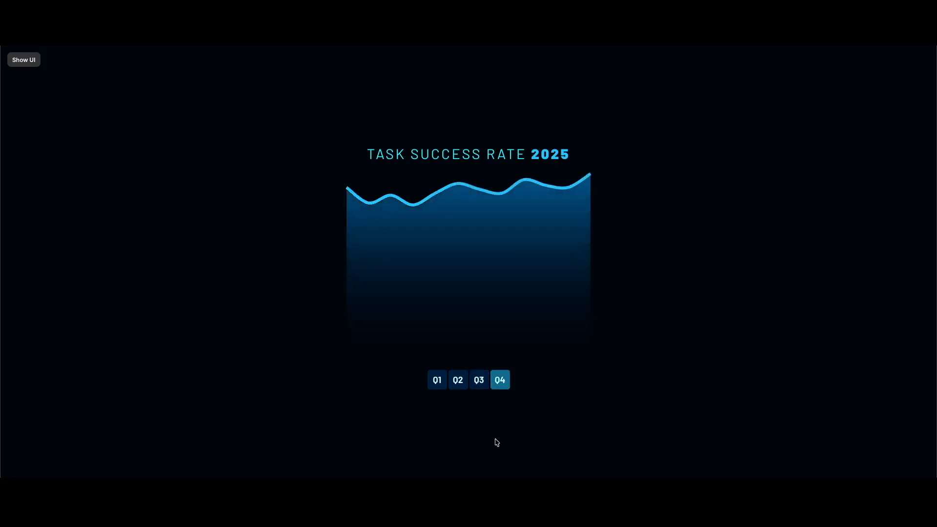